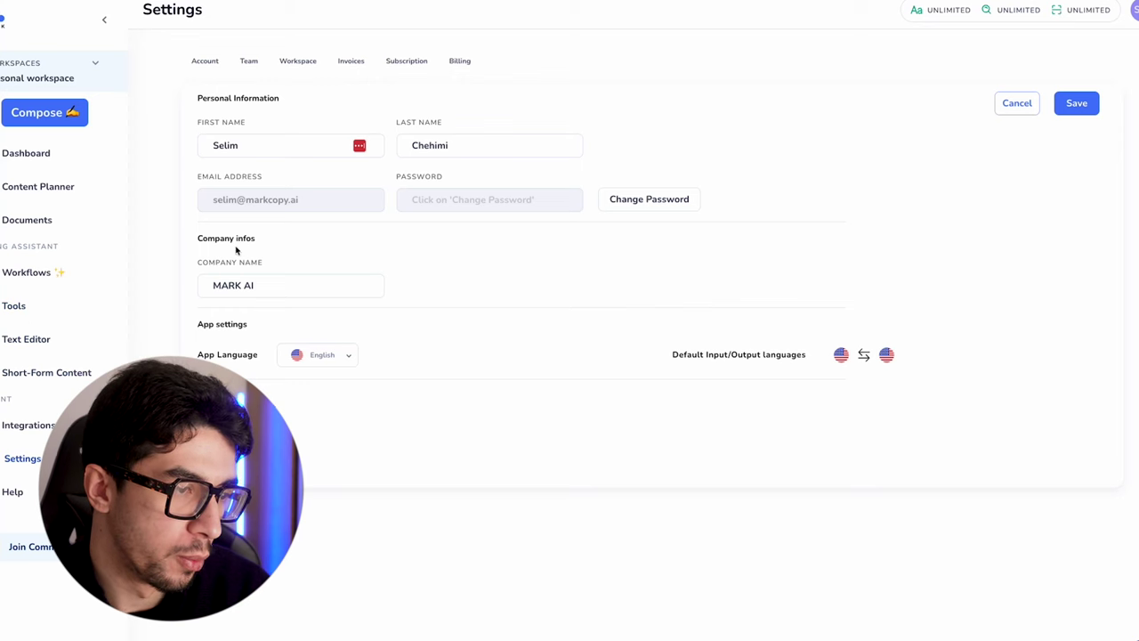
- Open the Plagiarism check tool from the Tools list to get an empty editor
left_click(19, 312)
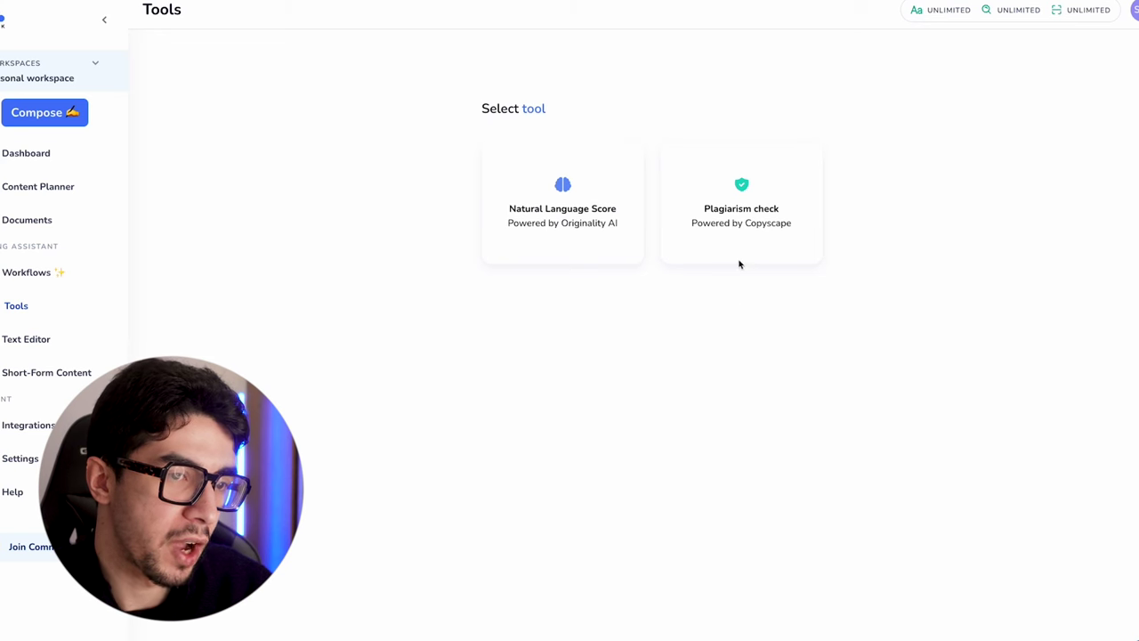
left_click(779, 226)
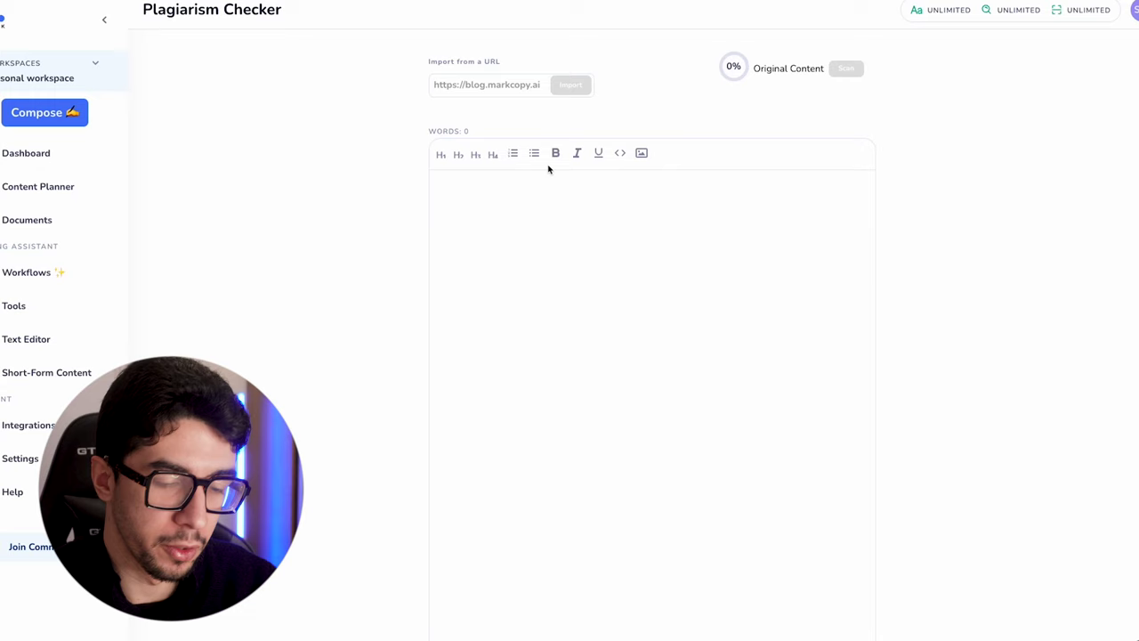
- Paste the 428-word SEO article and scan it: 92% original, largest source match 7%
key("ctrl+v")
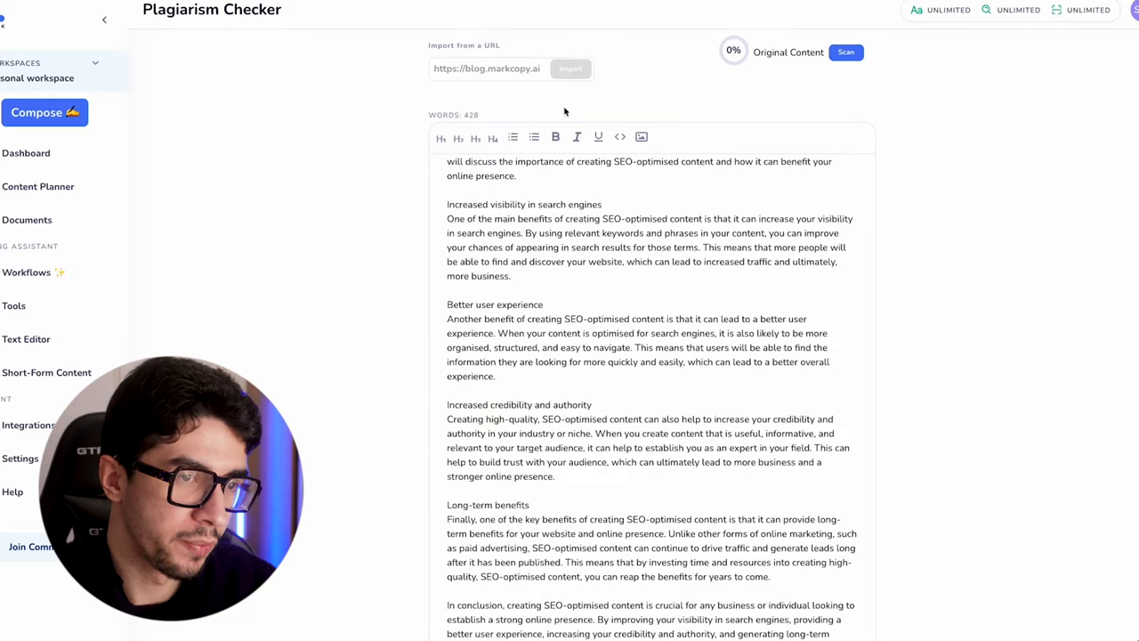
left_click(845, 52)
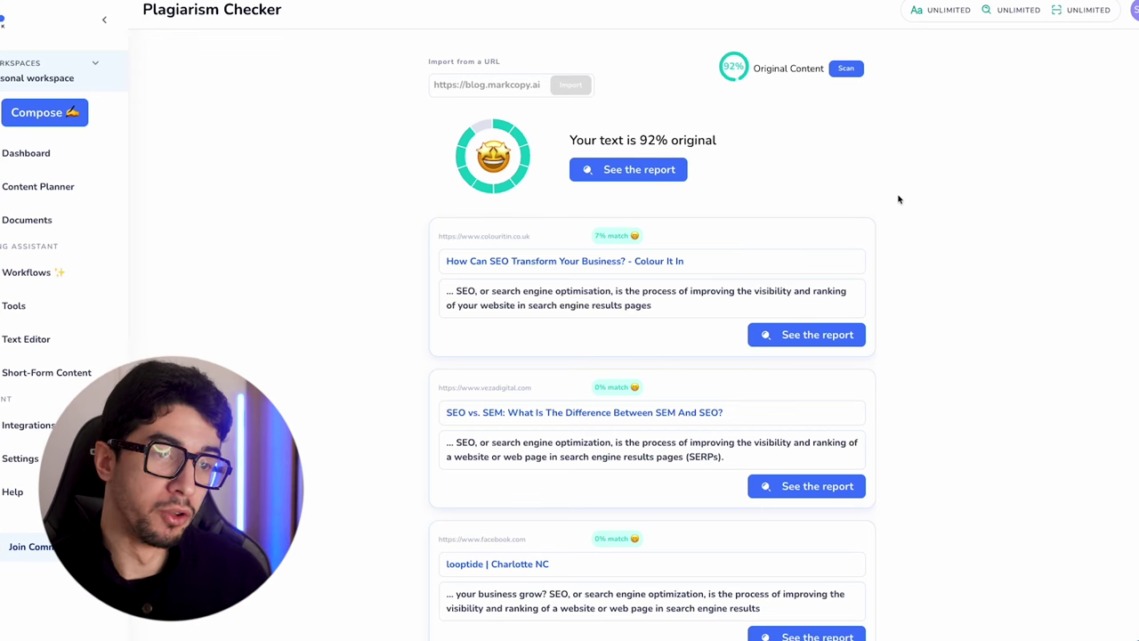
scroll(703, 392, "down", 1)
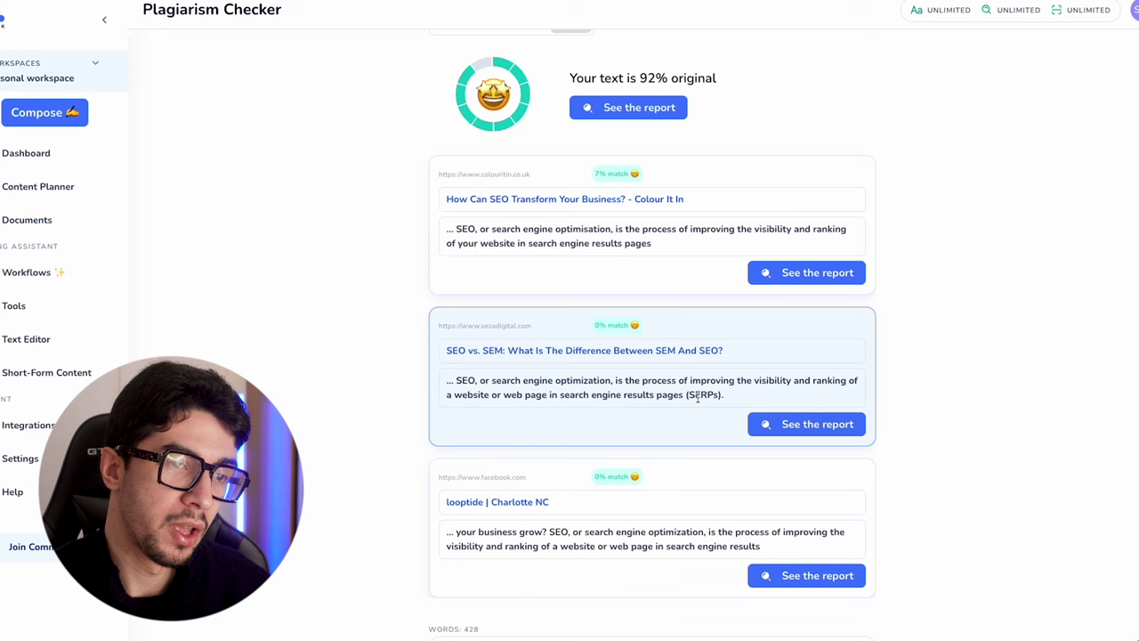
scroll(692, 378, "down", 4)
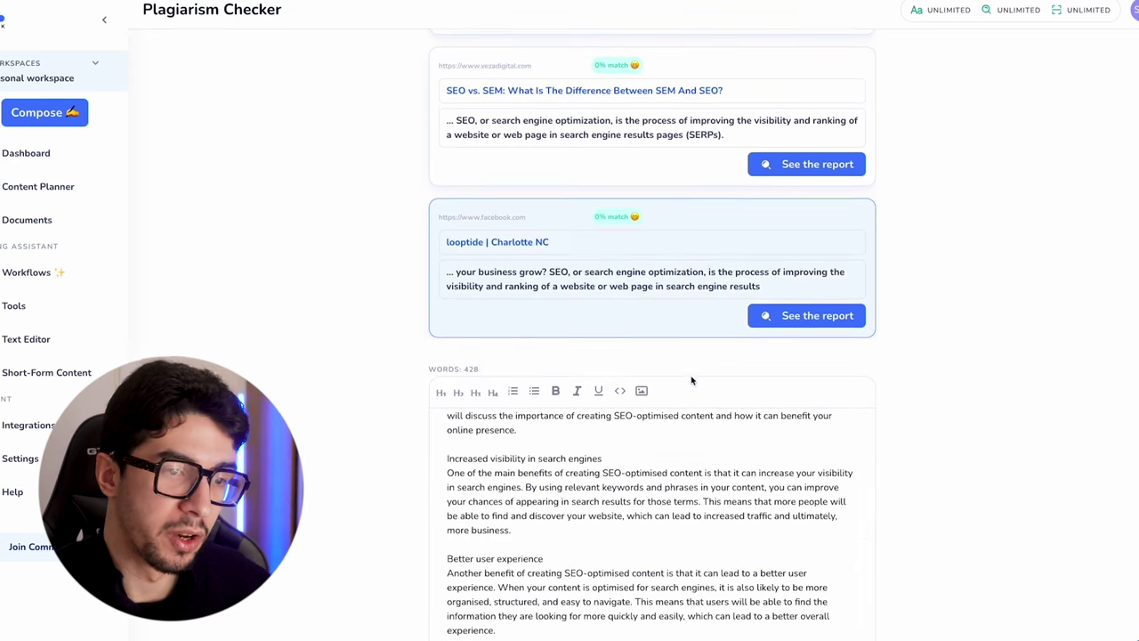
scroll(693, 380, "up", 4)
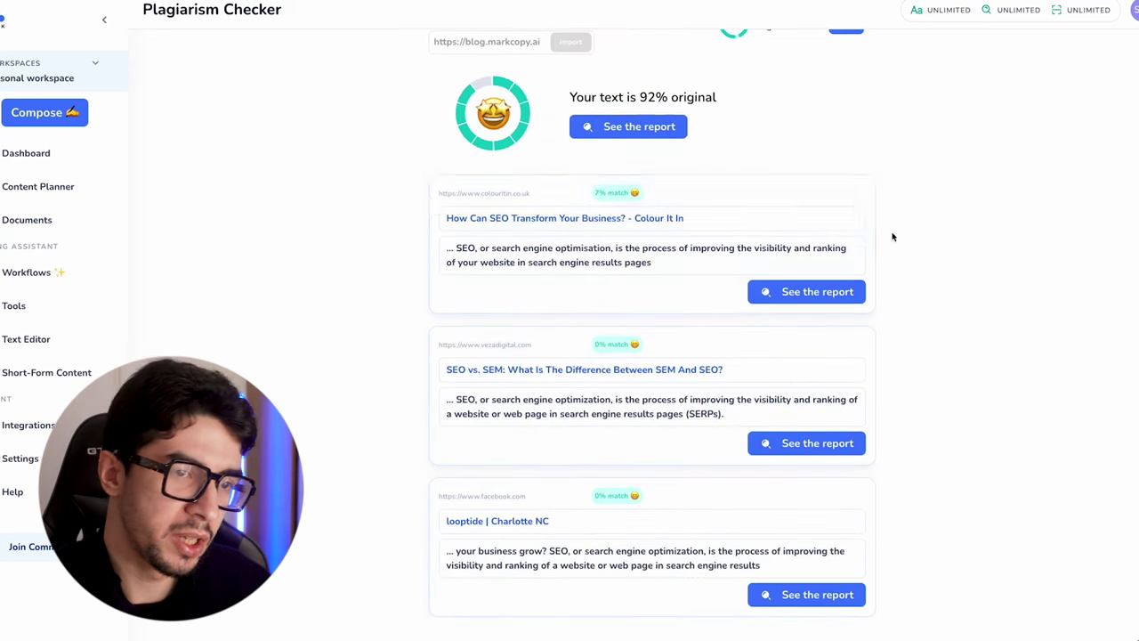
scroll(892, 236, "down", 2)
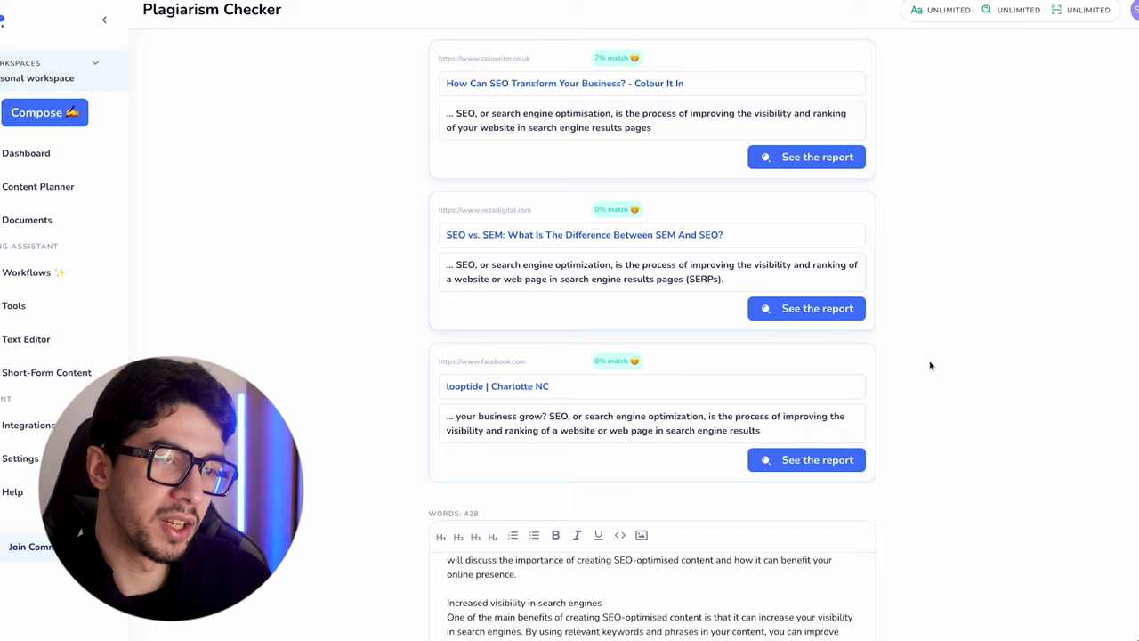
scroll(930, 365, "down", 1)
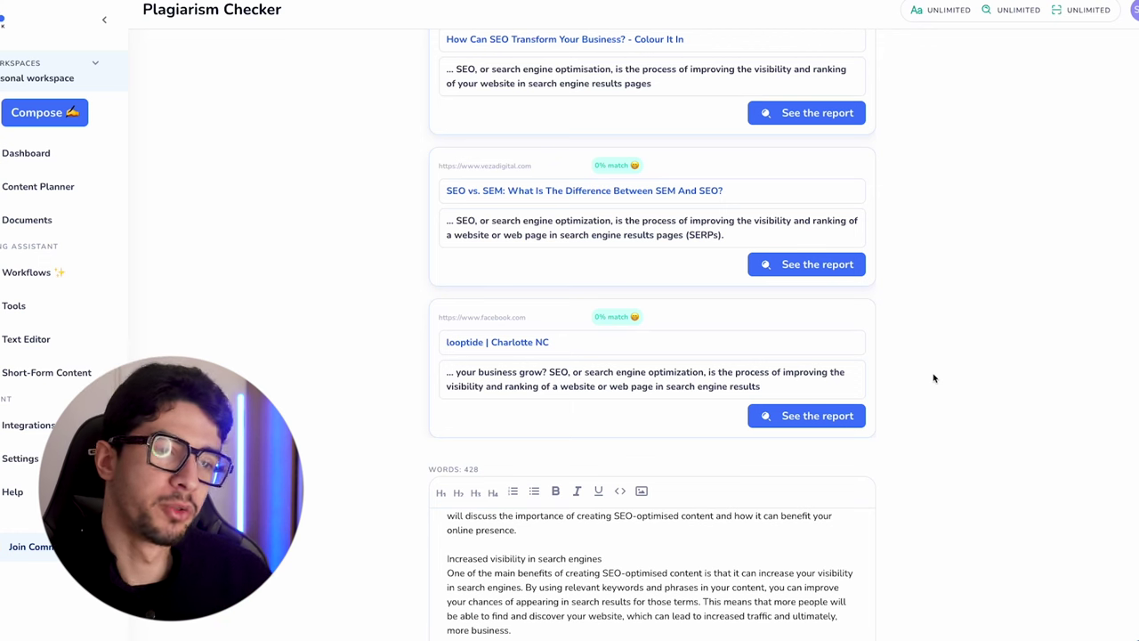
scroll(936, 457, "down", 4)
scroll(936, 458, "up", 6)
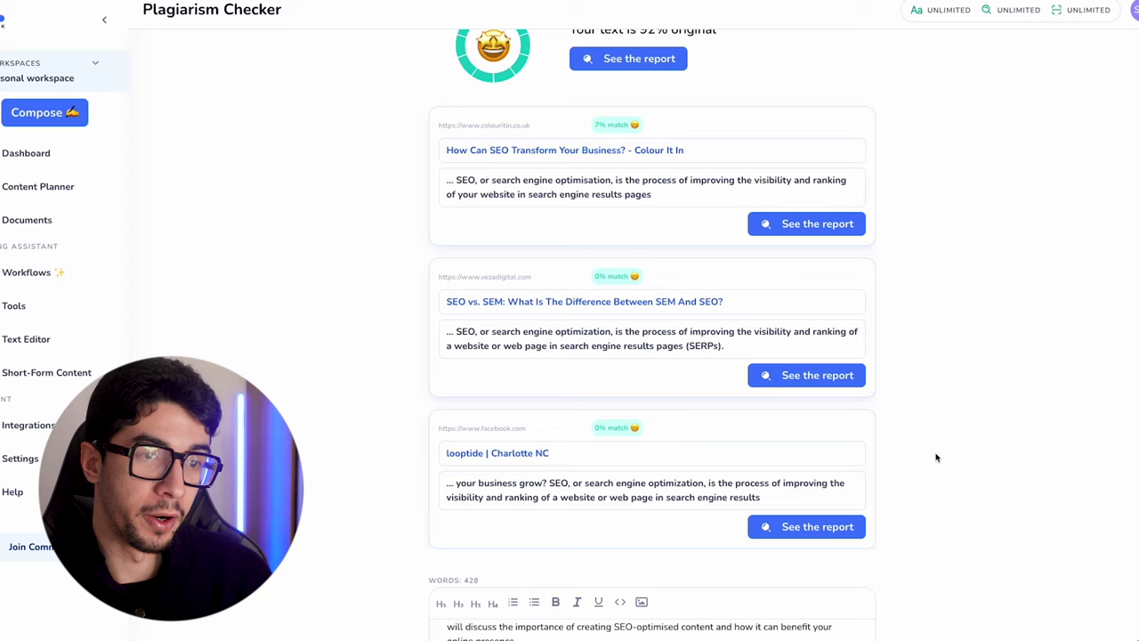
scroll(863, 445, "up", 2)
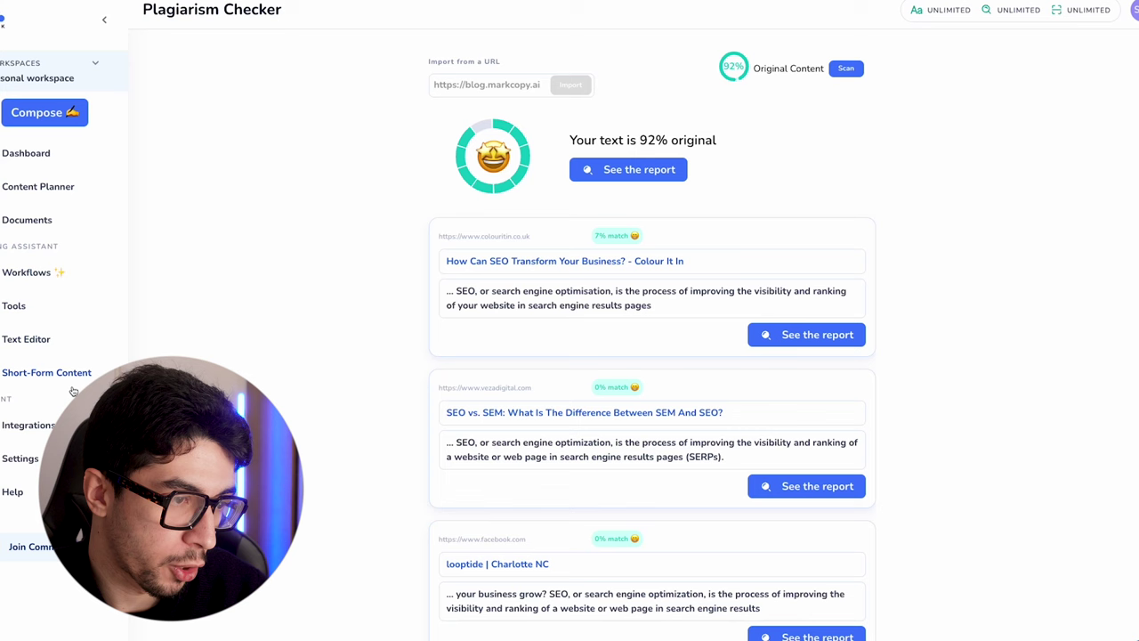
- Paste the SEO article into the Natural Language Score detector and run detection, scoring 0%
left_click(89, 306)
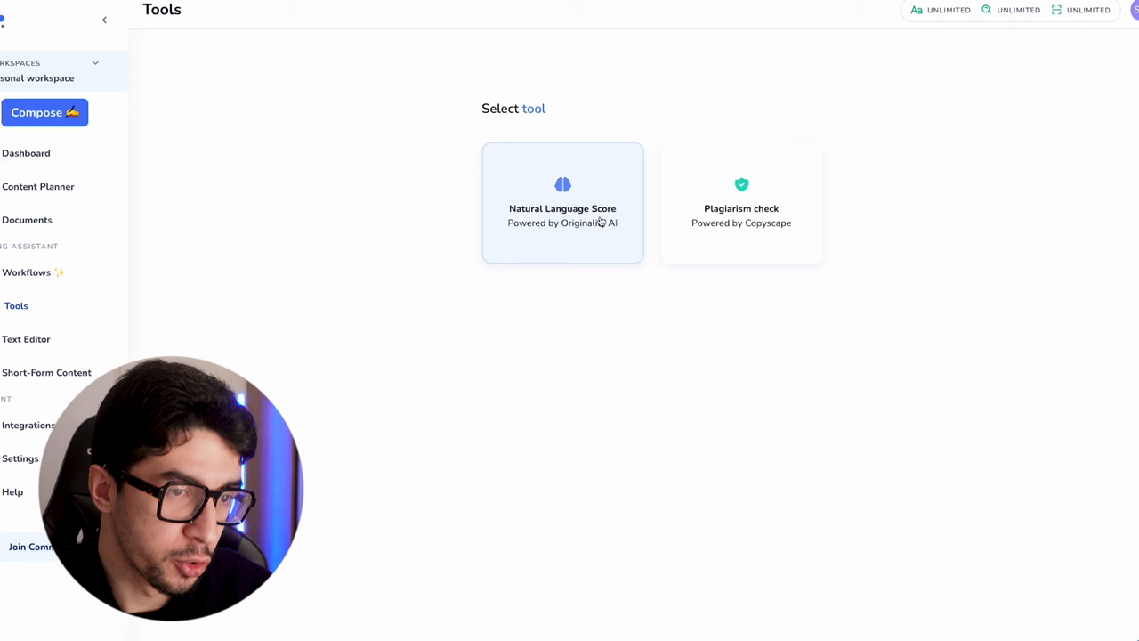
left_click(589, 225)
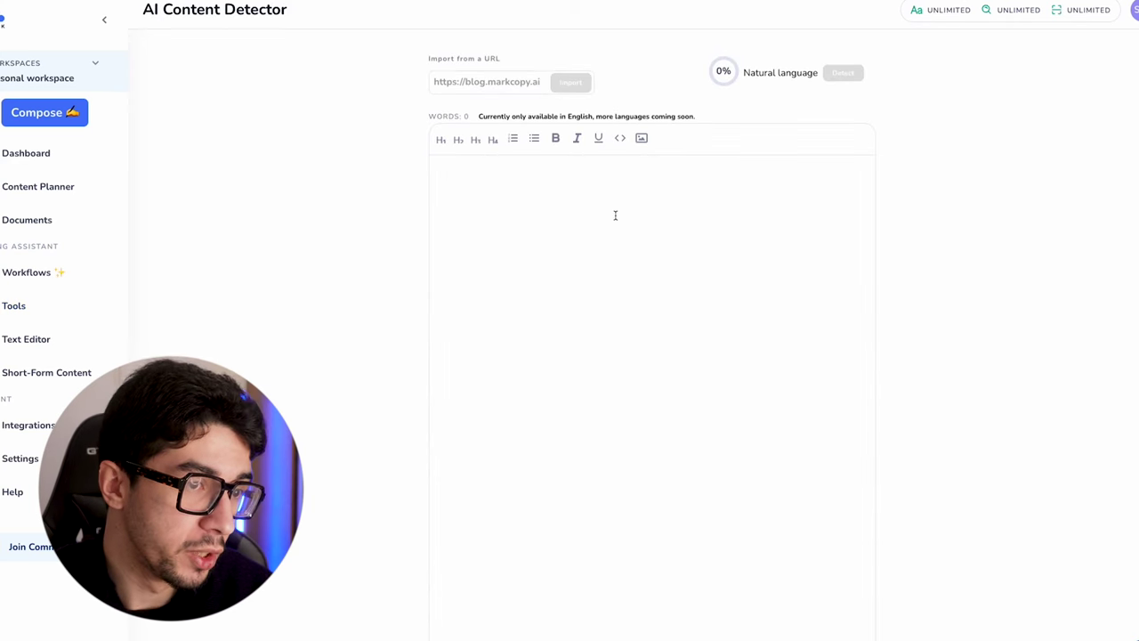
left_click(616, 195)
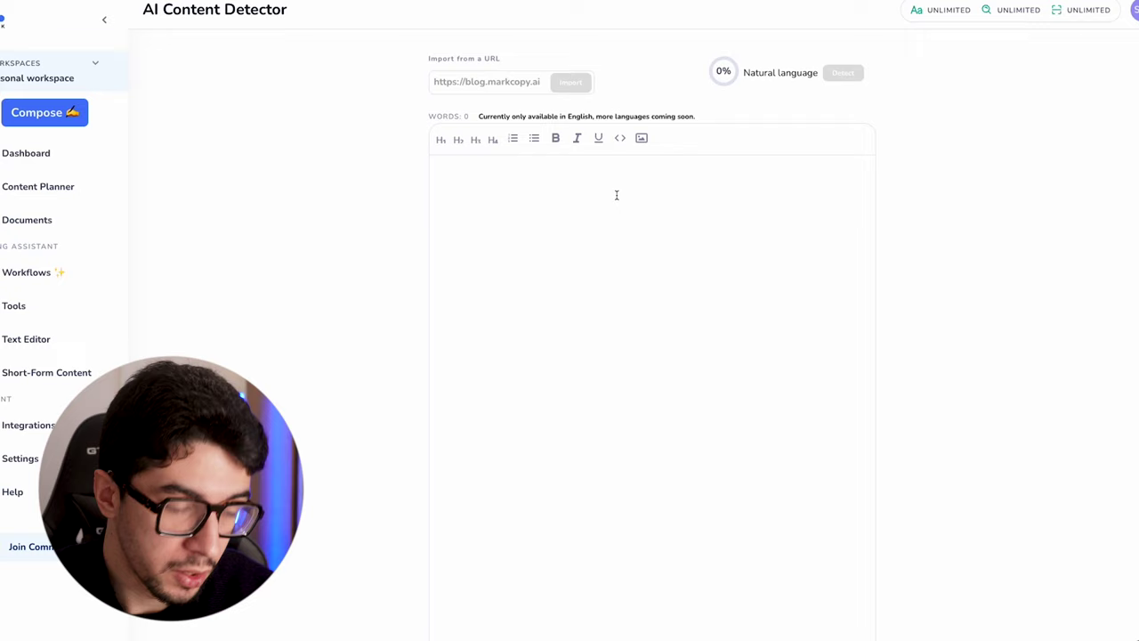
key("ctrl+v")
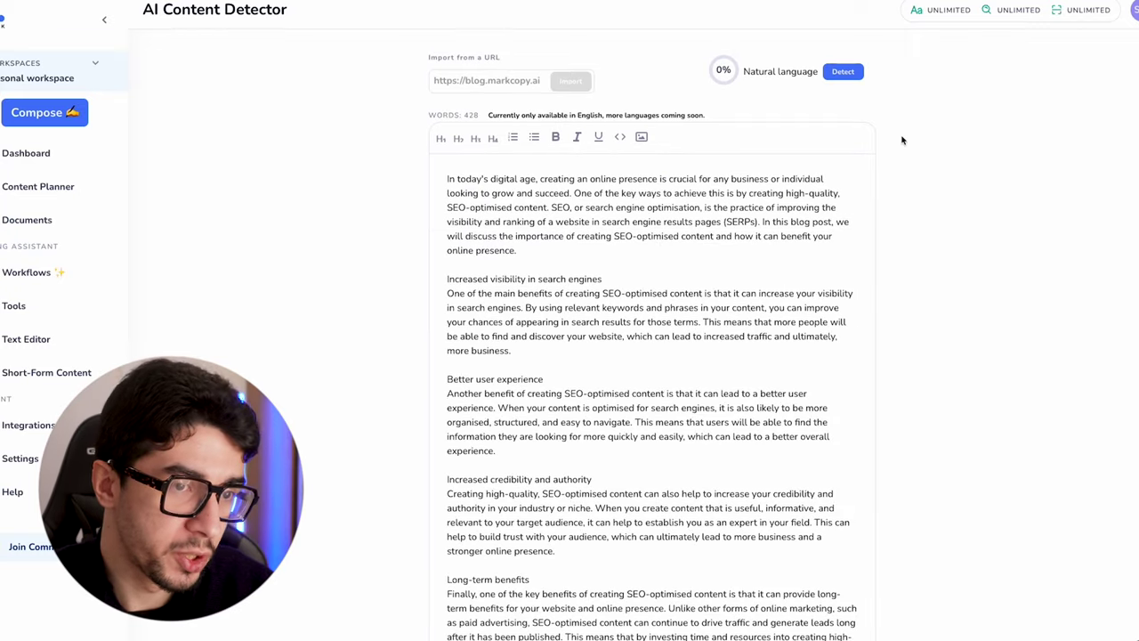
left_click(845, 73)
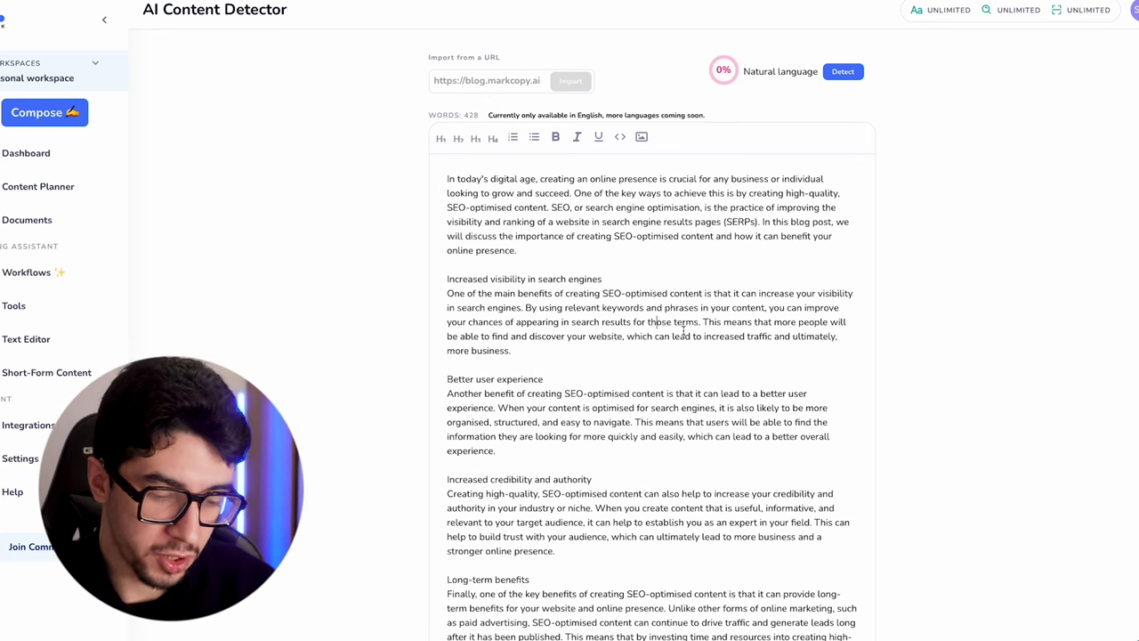
key("ctrl+a")
left_click(950, 243)
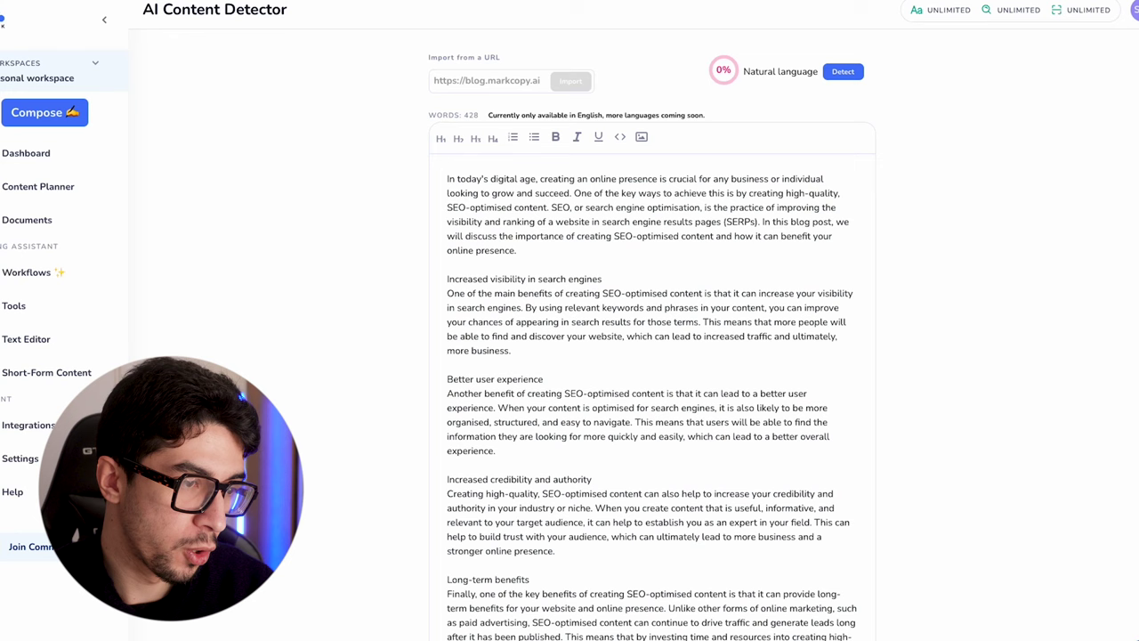
- Start a rewrite workflow from Workflows with the SEO article pasted as initial content
left_click(57, 277)
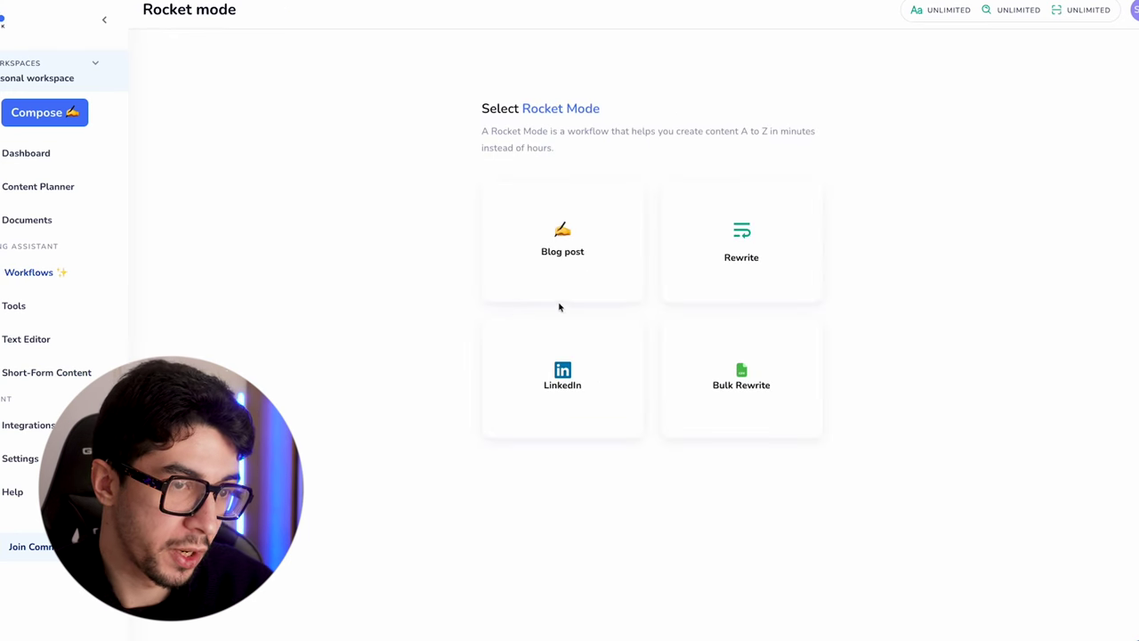
left_click(752, 251)
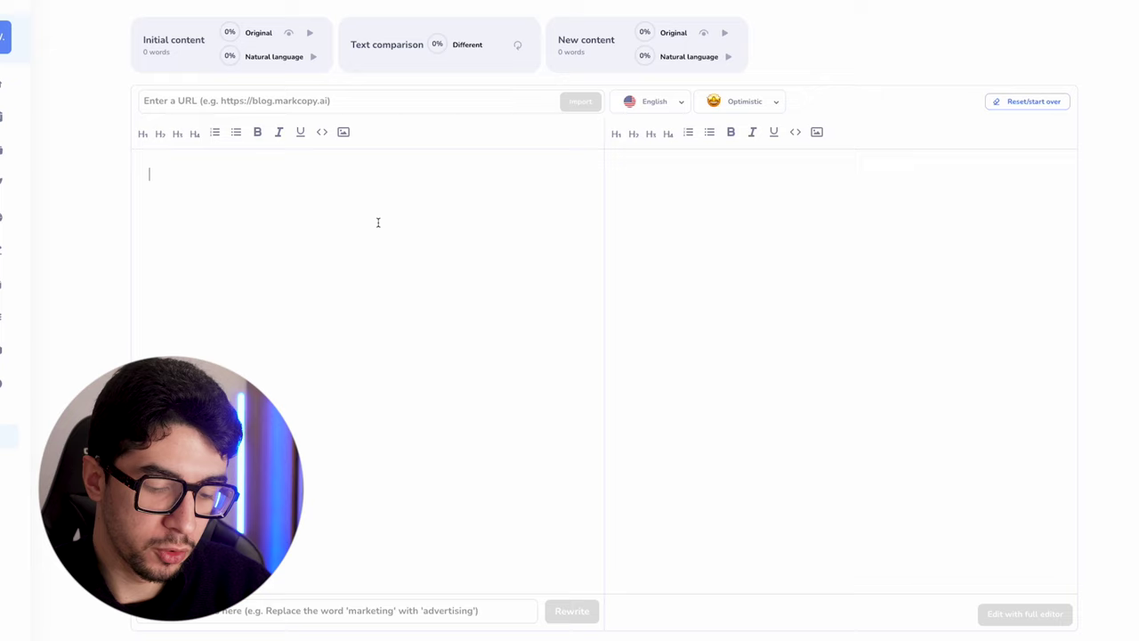
key("ctrl+v")
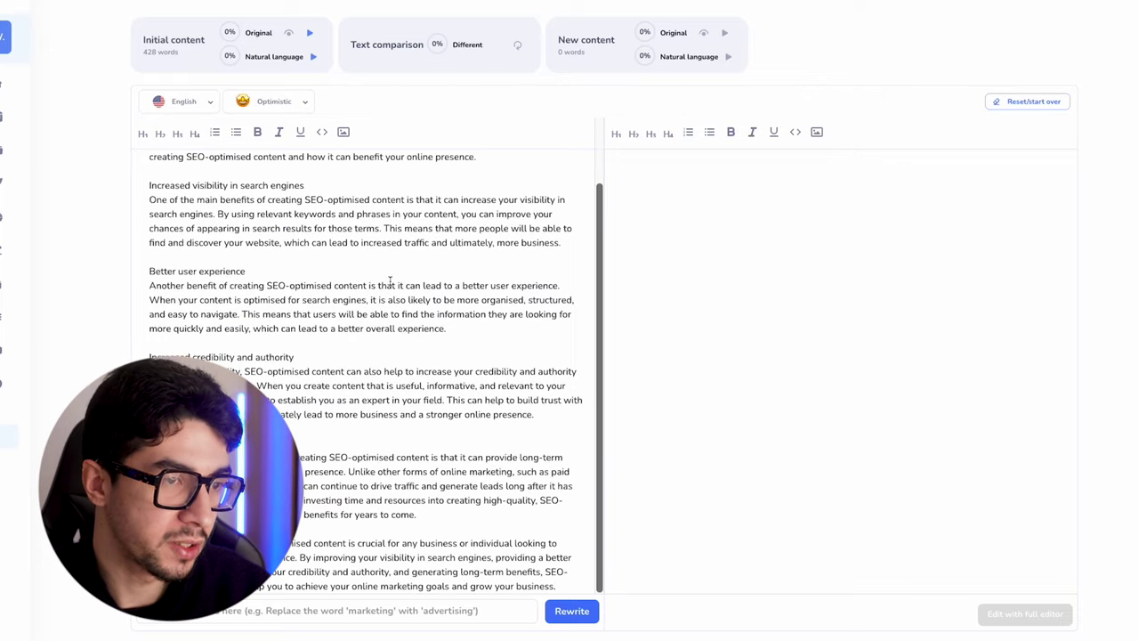
scroll(380, 169, "up", 2)
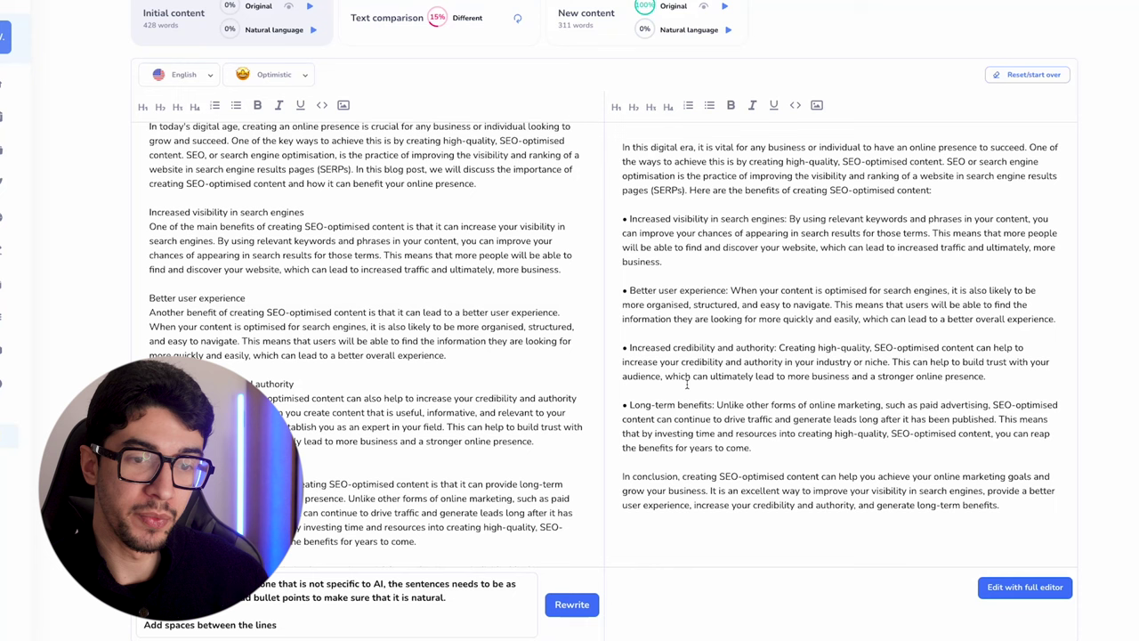
- Open the rewritten article in the full editor and enter 'SEO-optimised content' as the SERP search term
left_click(1023, 589)
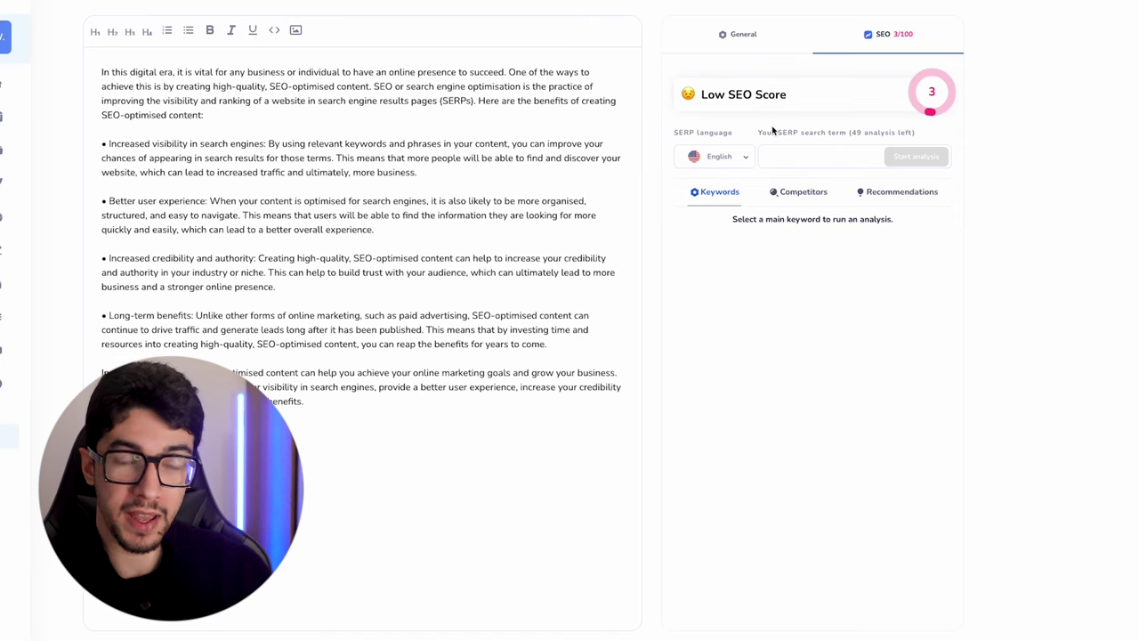
left_click(783, 160)
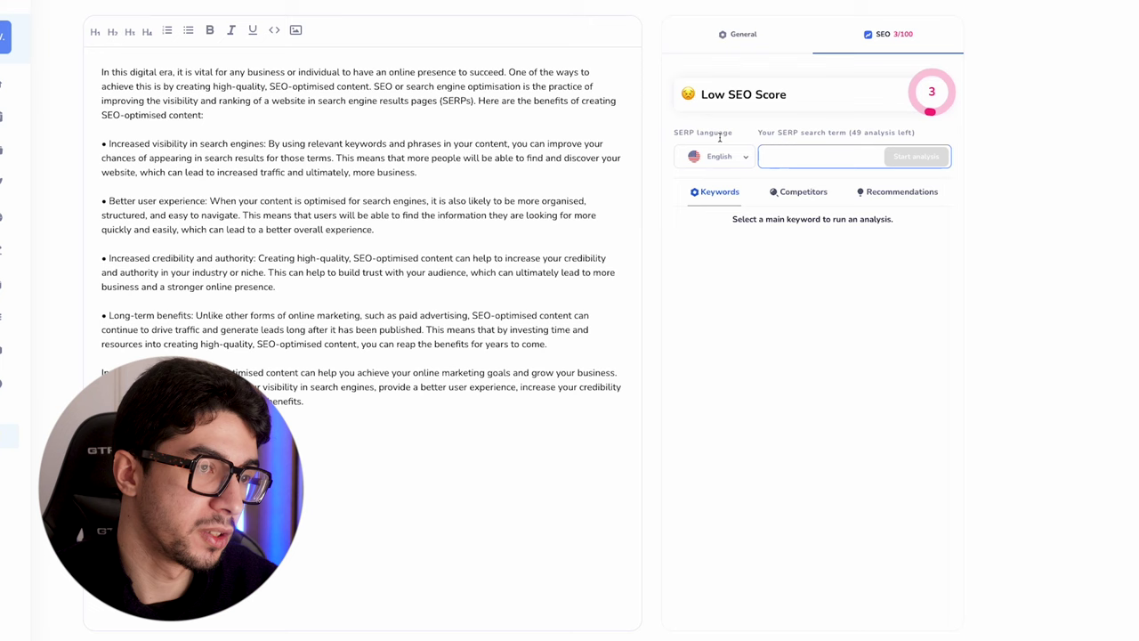
type("S")
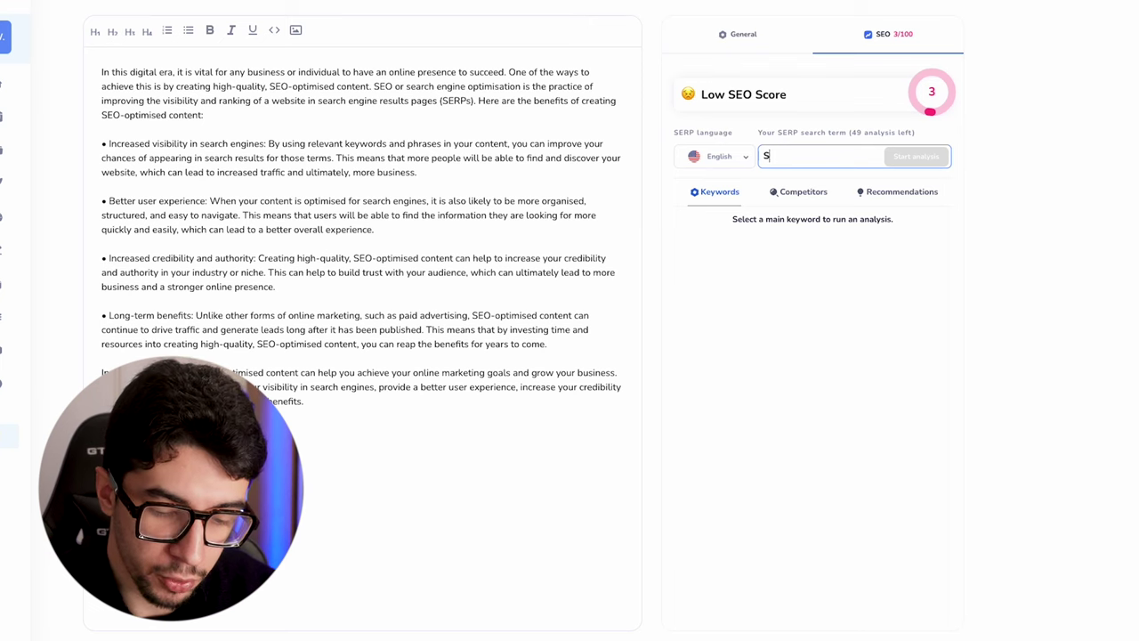
type("EO-optimise")
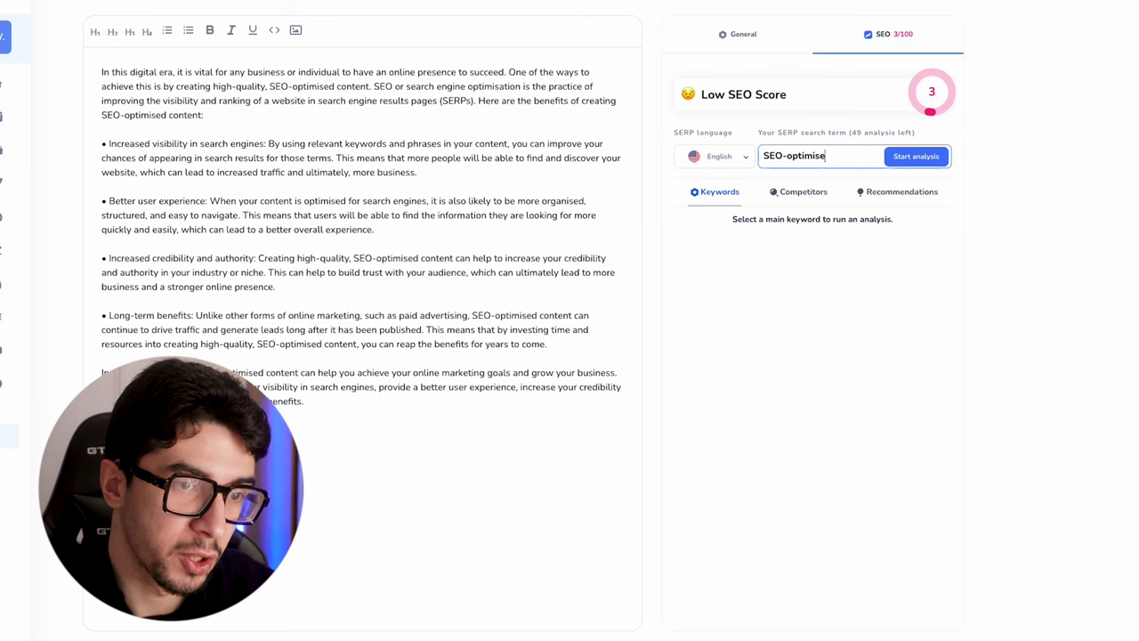
type("d content")
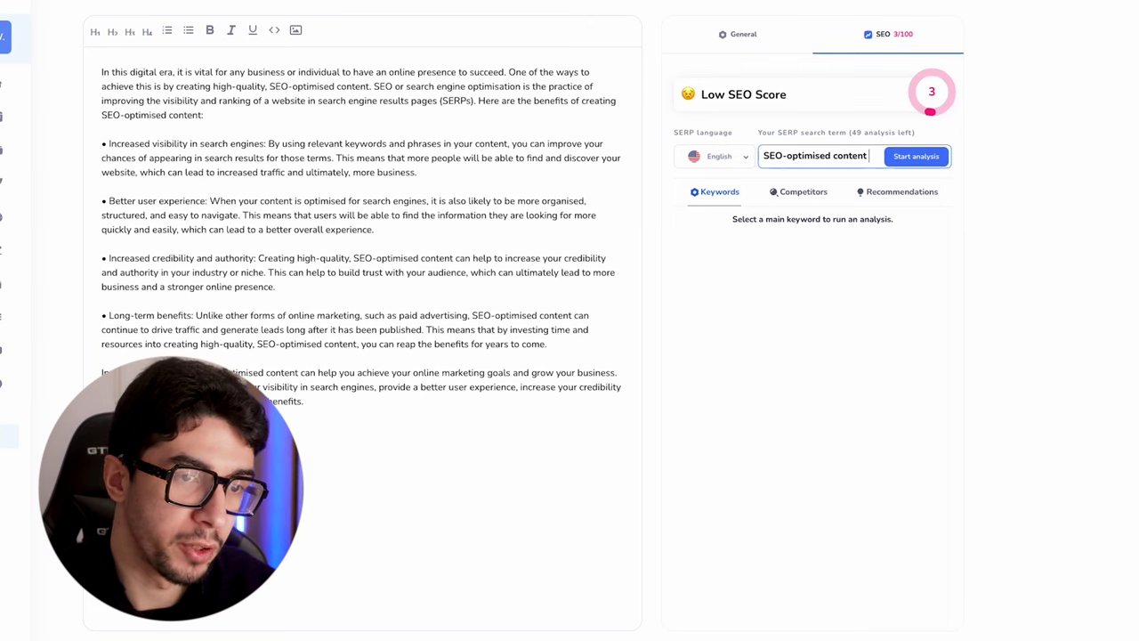
- Analyse Google results for 'SEO-optimised content' and expand the complementary keywords list
left_click(931, 164)
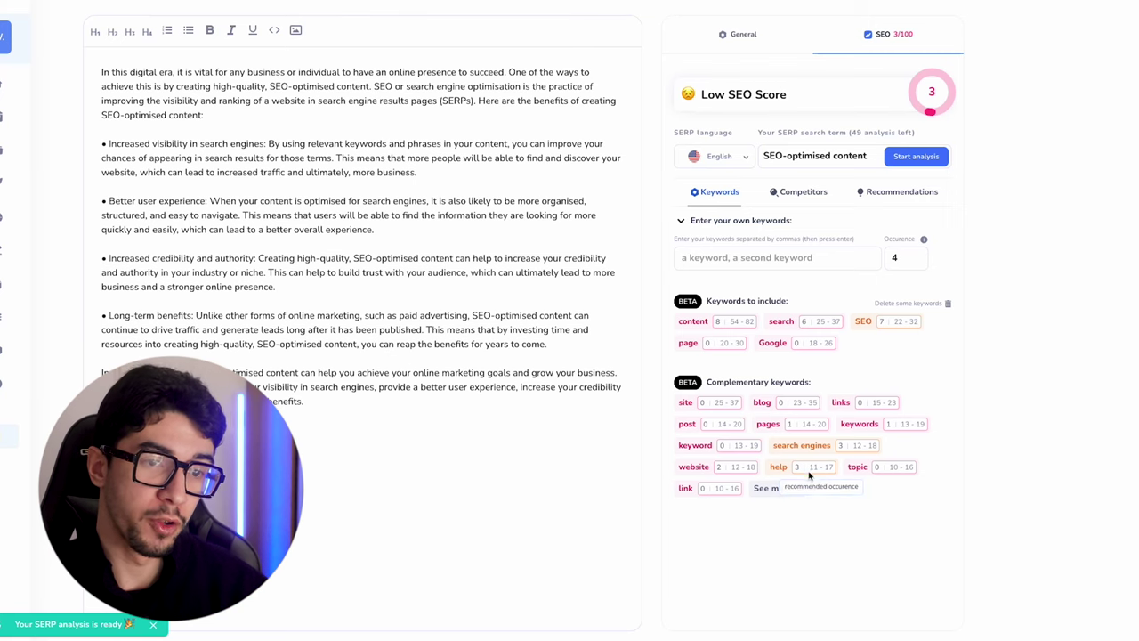
left_click(776, 488)
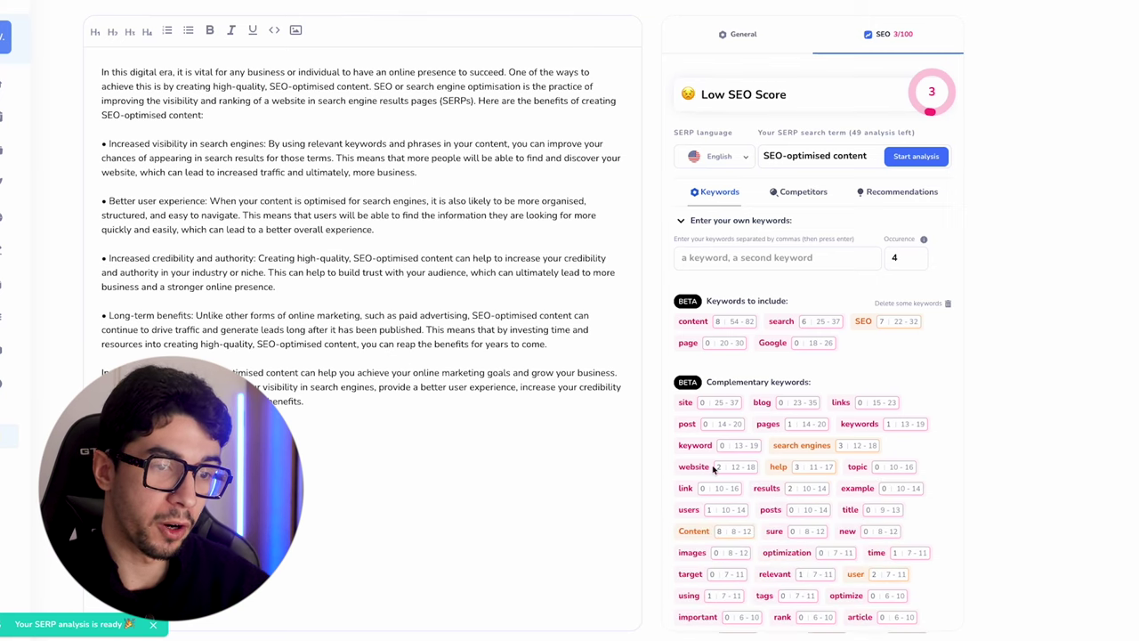
scroll(710, 465, "down", 5)
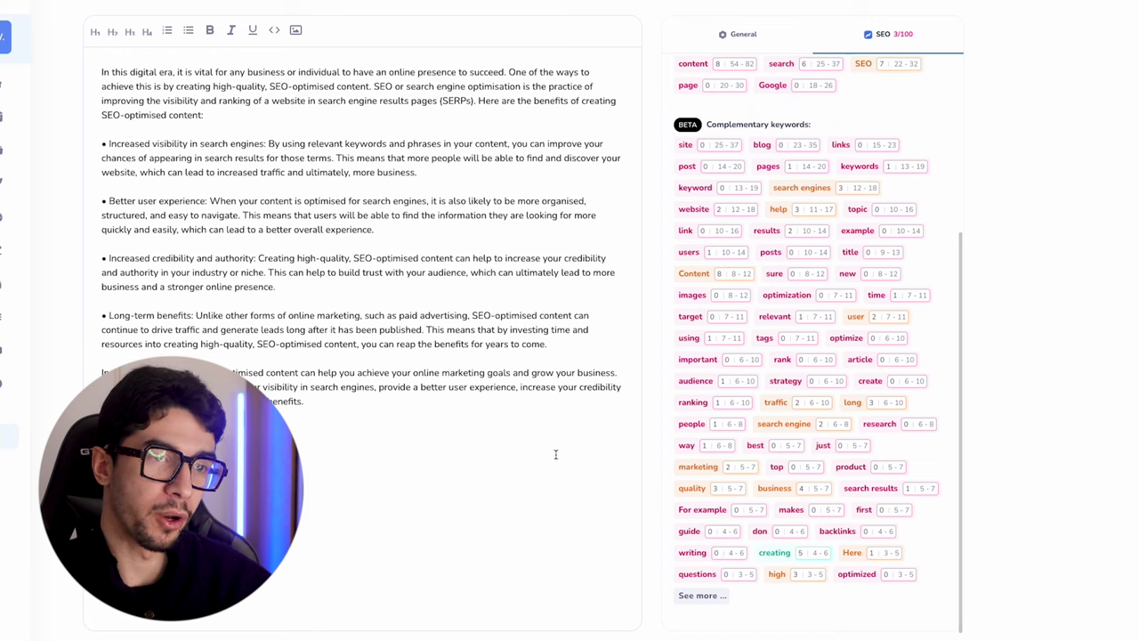
scroll(763, 311, "up", 5)
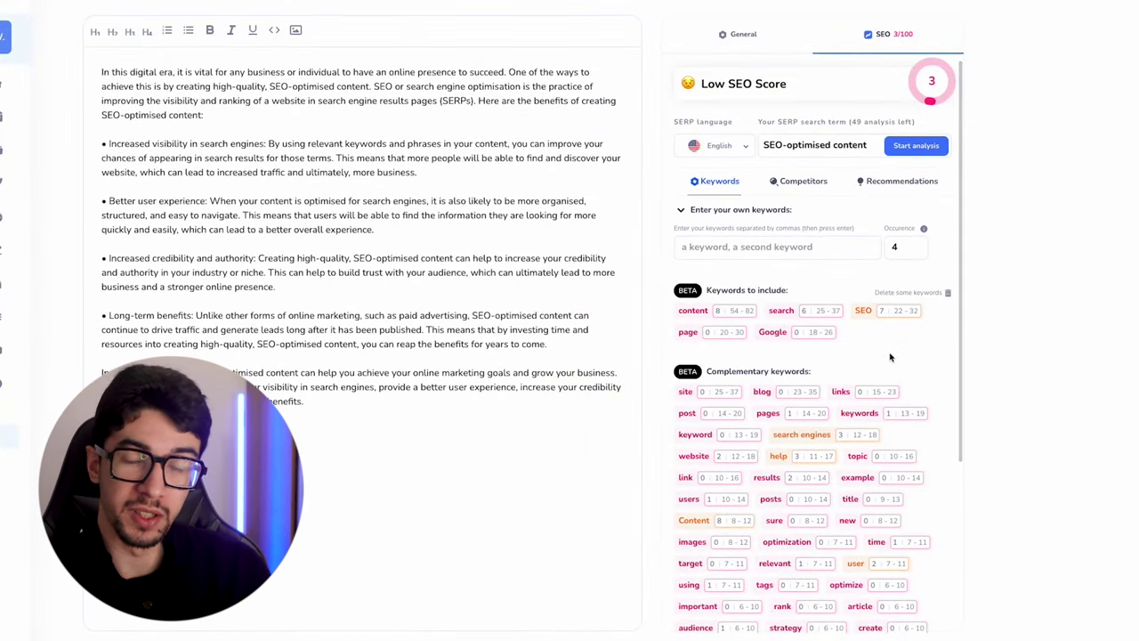
- Review the top-9 competitors summary, then show recommendations: 4,244 words, 7 H2, 17 H3, 16 images
left_click(787, 177)
scroll(897, 529, "down", 2)
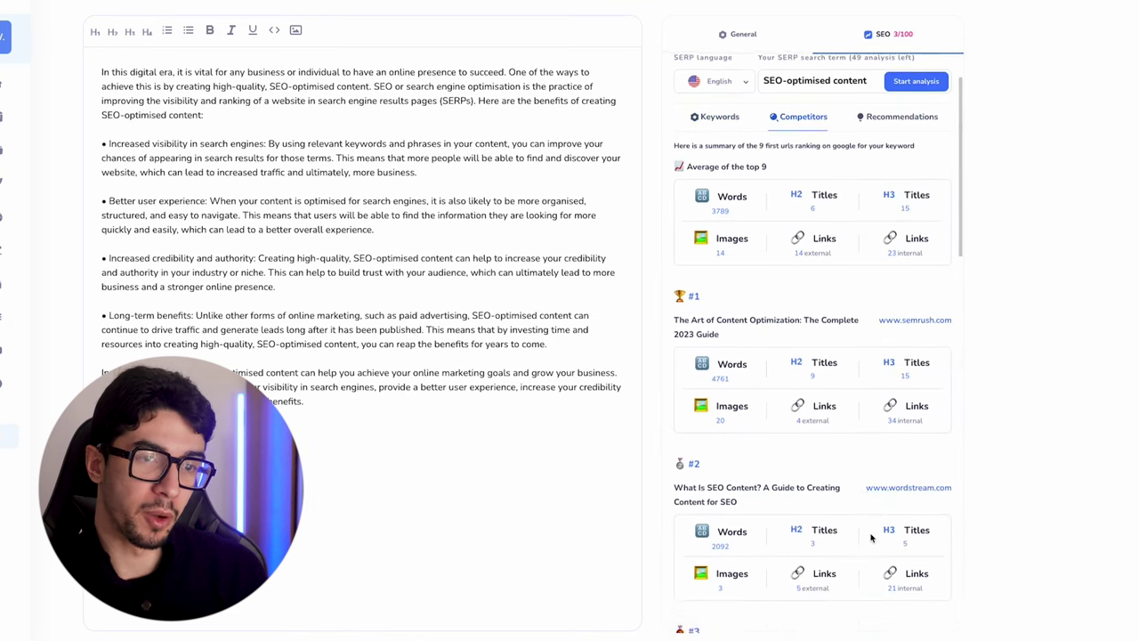
scroll(871, 537, "up", 2)
left_click(903, 192)
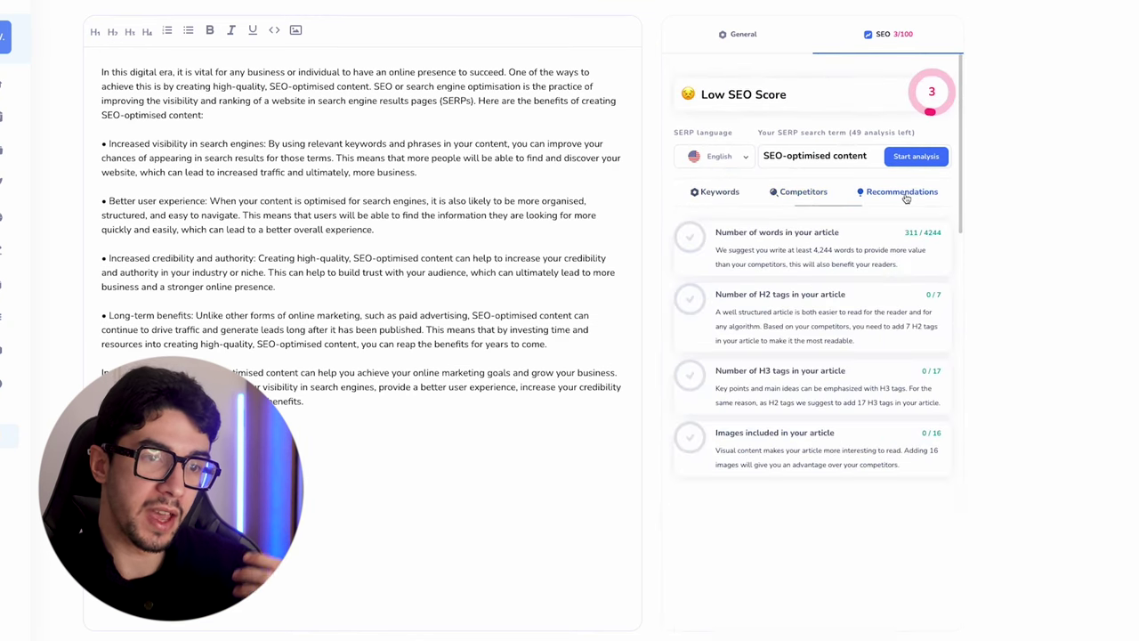